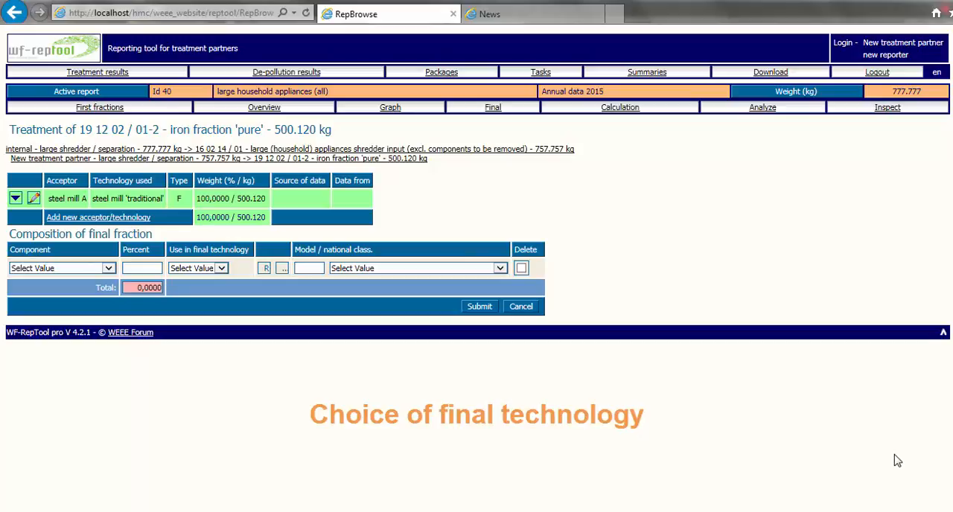
- Open the steel mill A acceptor entry for editing and examine the available final technologies, including those with "product" in their remarks
click(35, 200)
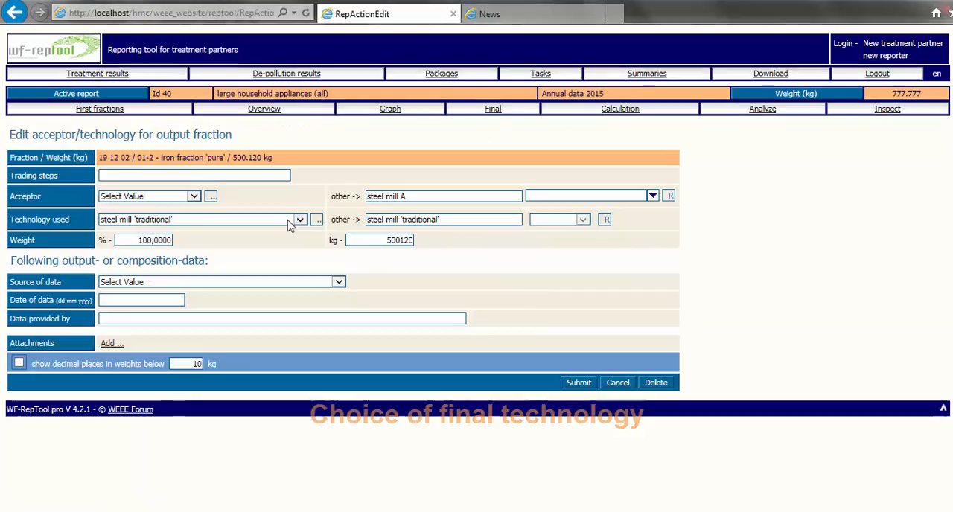
click(300, 221)
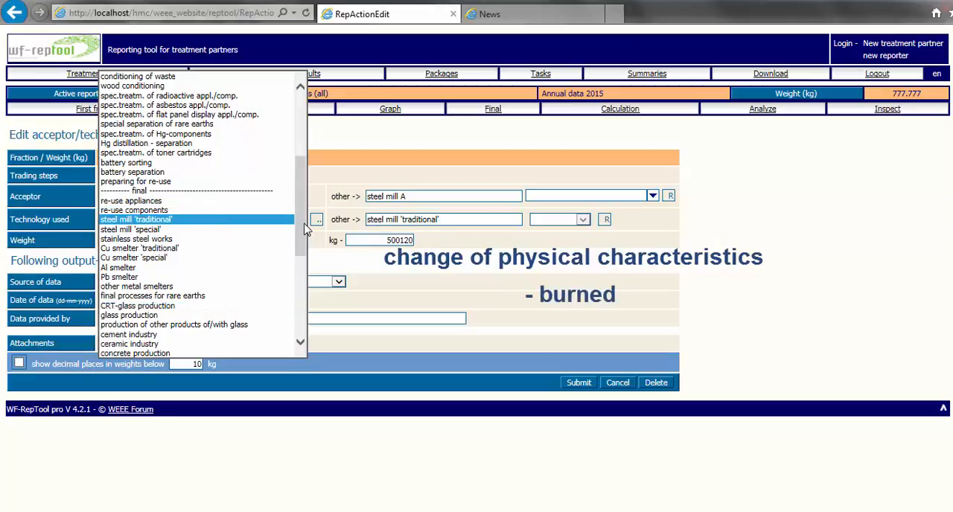
drag(305, 230, 300, 289)
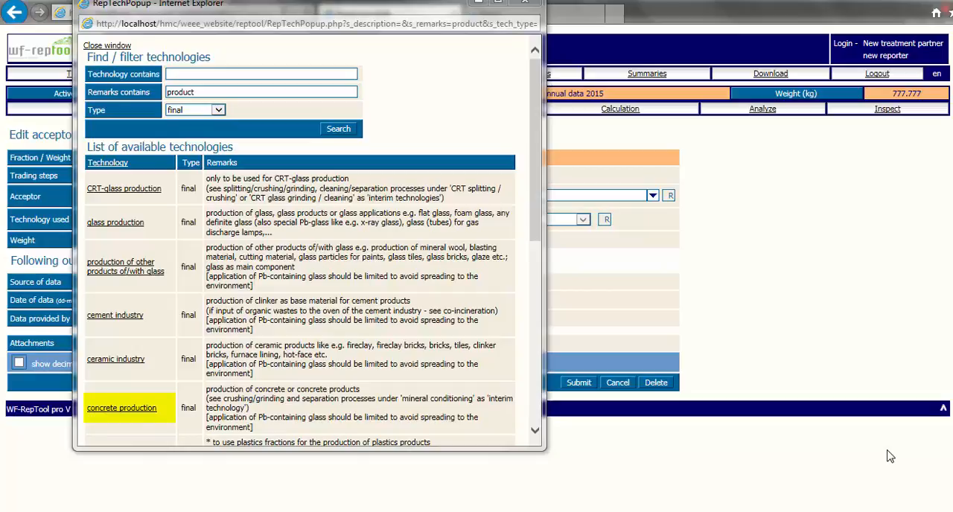
click(537, 291)
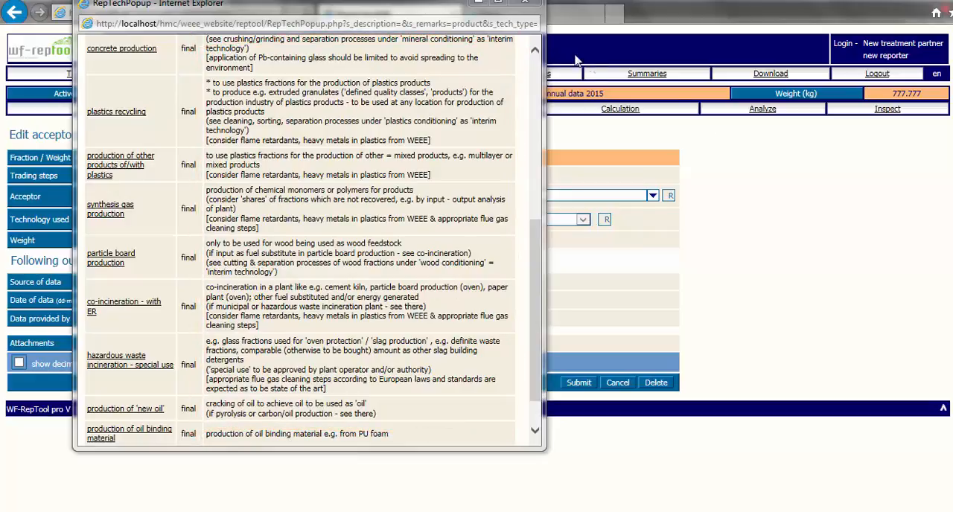
click(535, 52)
click(535, 60)
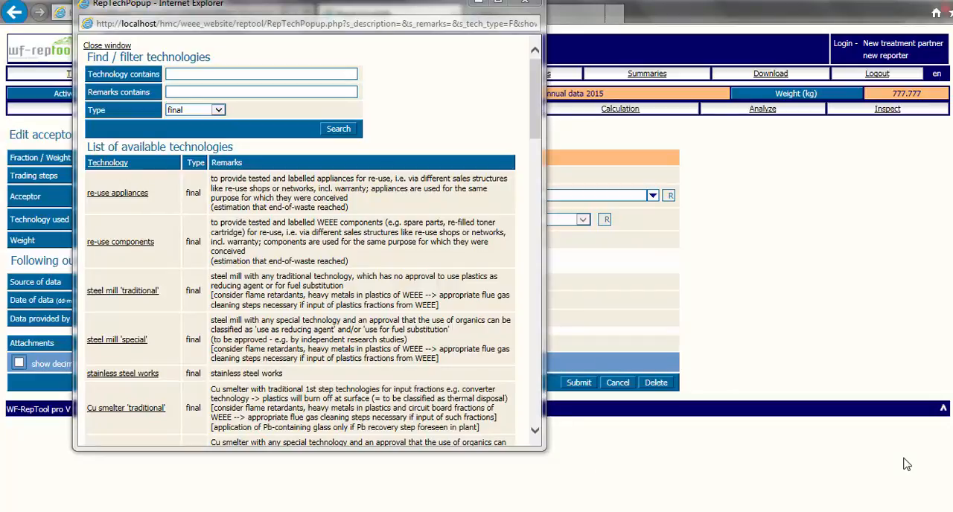
- Choose steel mill 'traditional' as the technology used for the iron fraction 'pure' and submit the acceptor entry
click(106, 292)
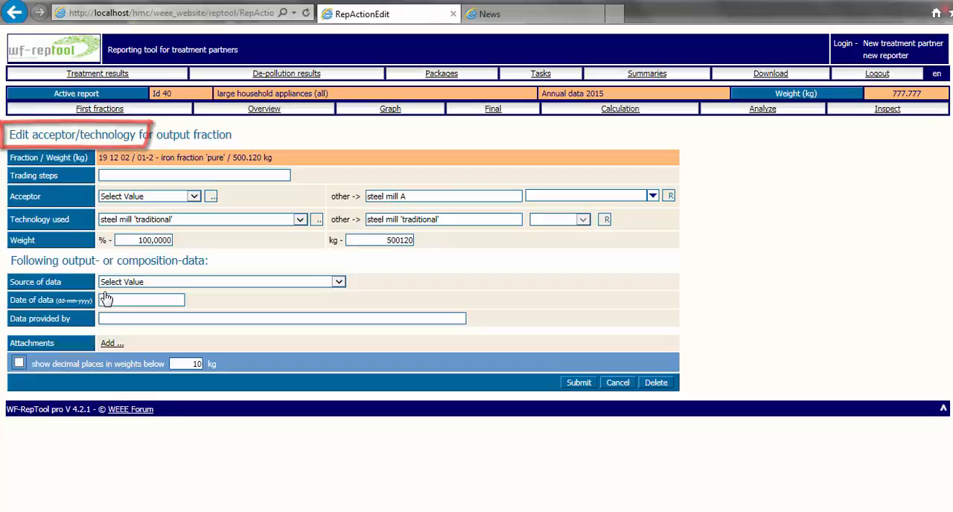
click(578, 382)
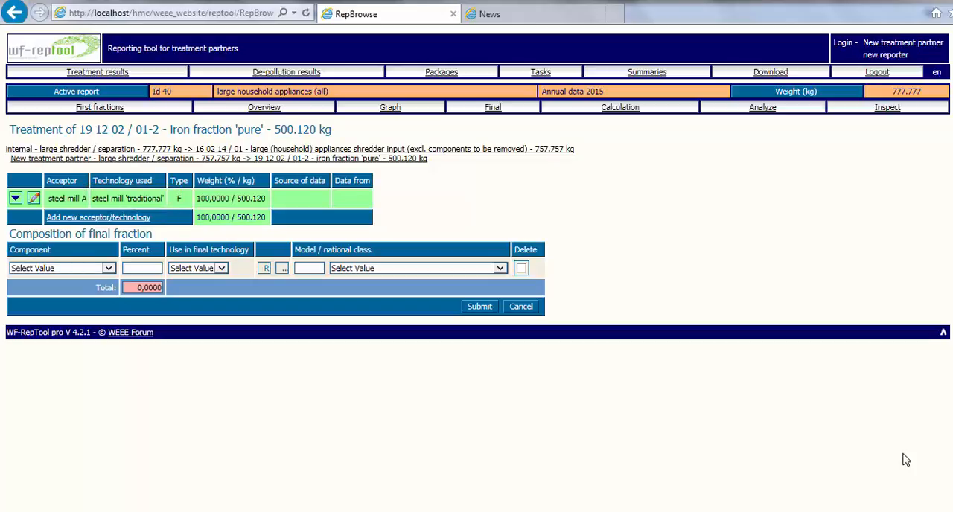
- Set the component to other metals with the use "other metals > metal recovery" and add the remark Ni
click(106, 270)
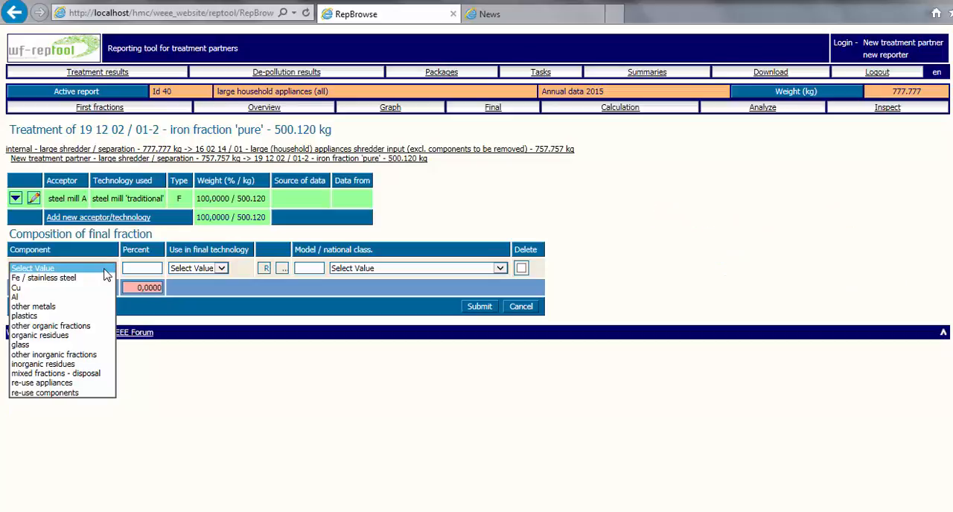
click(34, 306)
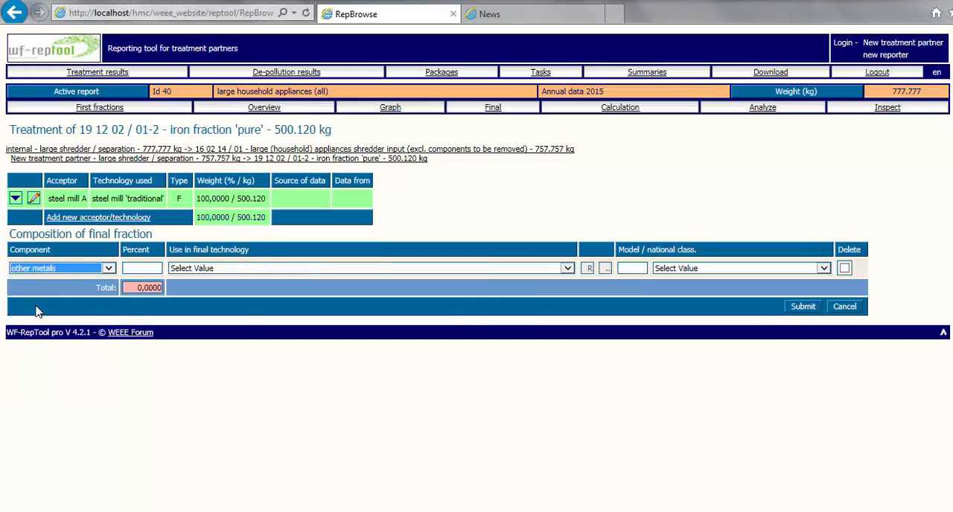
click(568, 269)
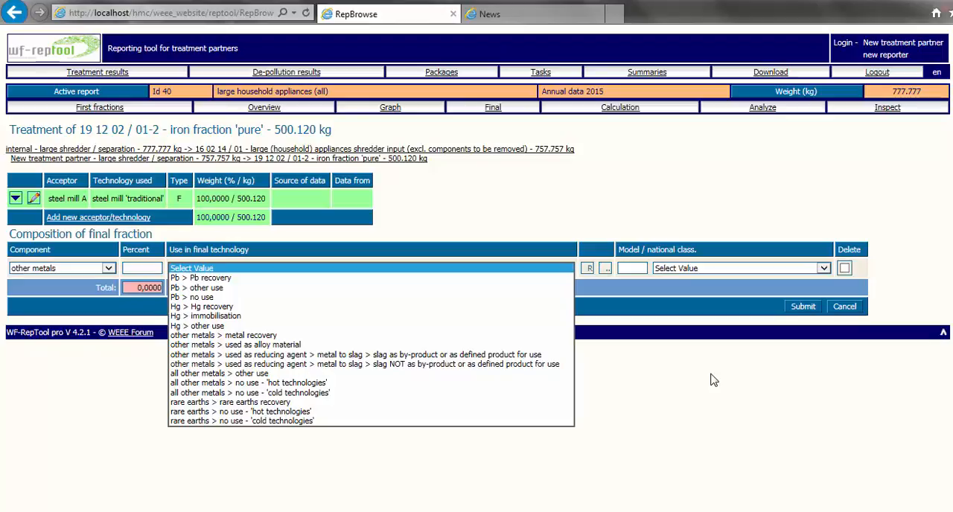
click(376, 336)
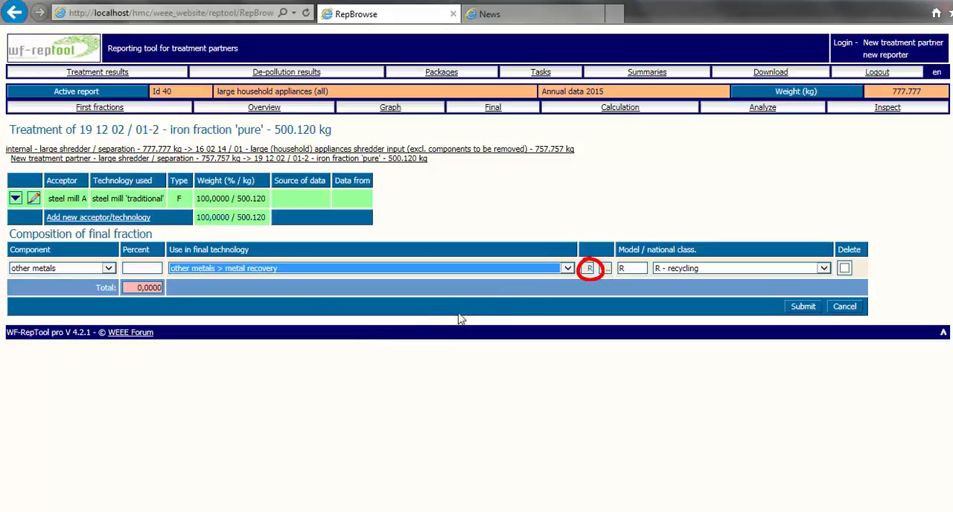
click(588, 268)
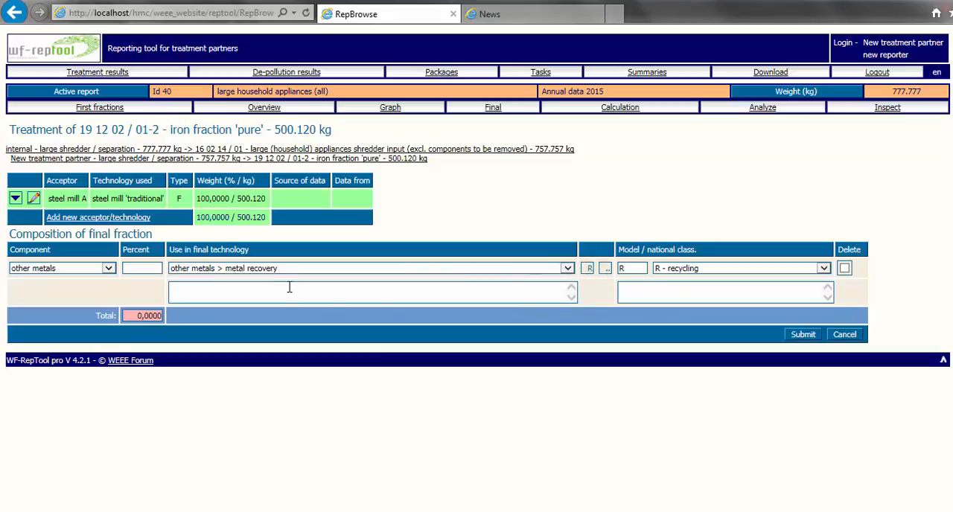
text(Ni)
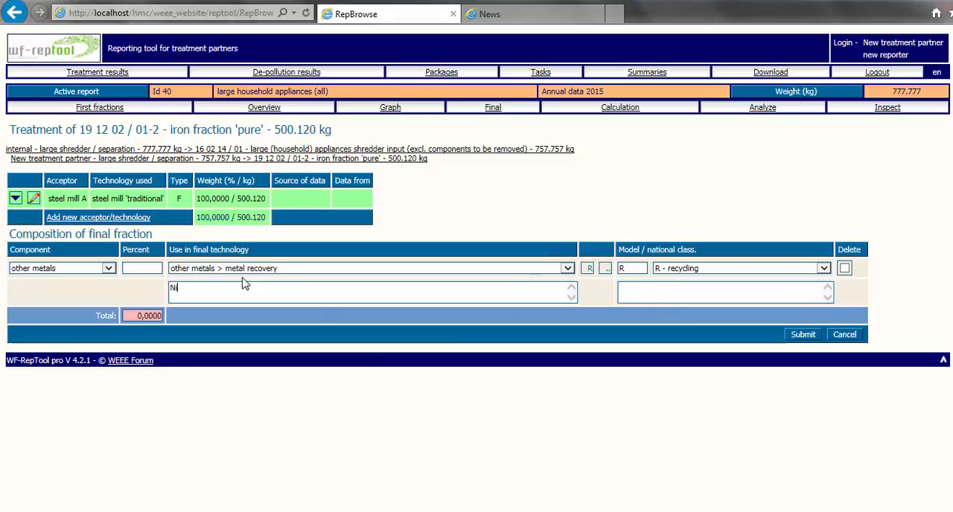
- Switch the component to plastics and to other organic fractions, examining the final technology uses offered for each
click(108, 268)
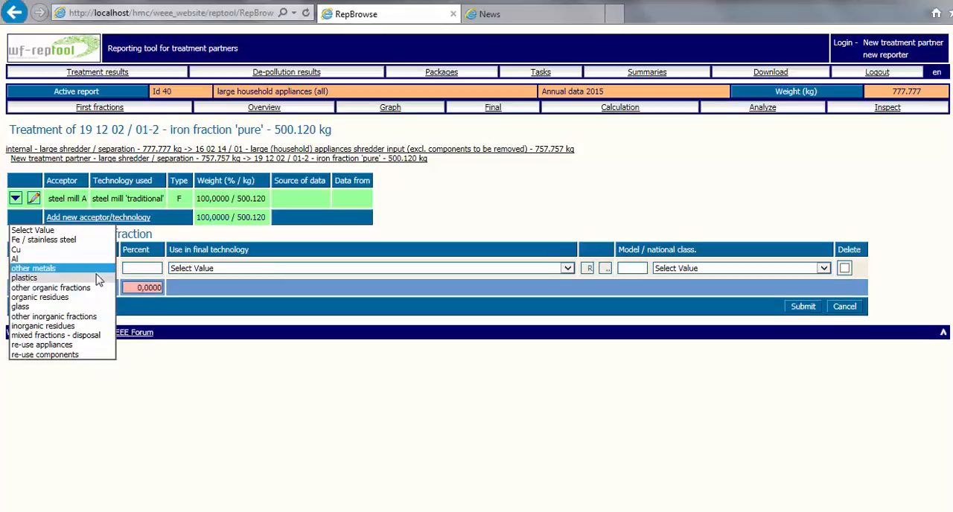
click(38, 219)
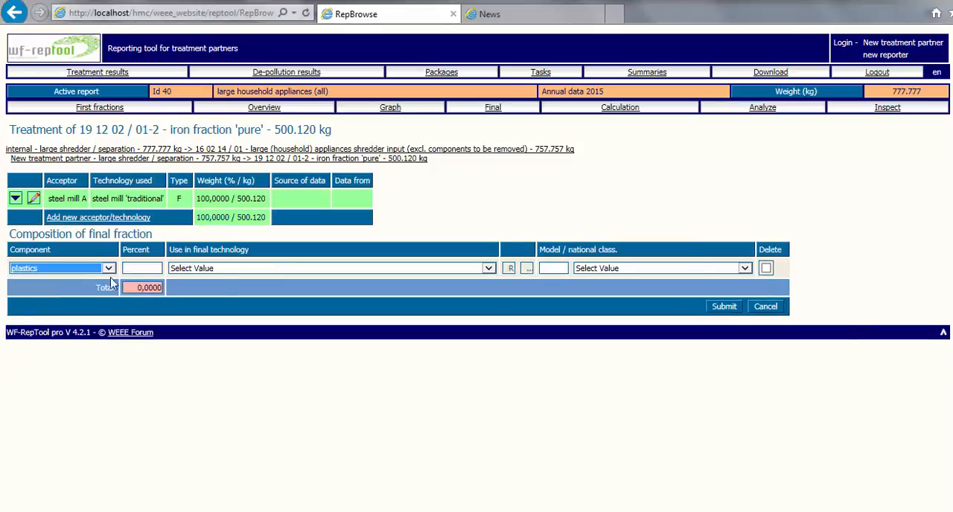
click(489, 268)
click(490, 269)
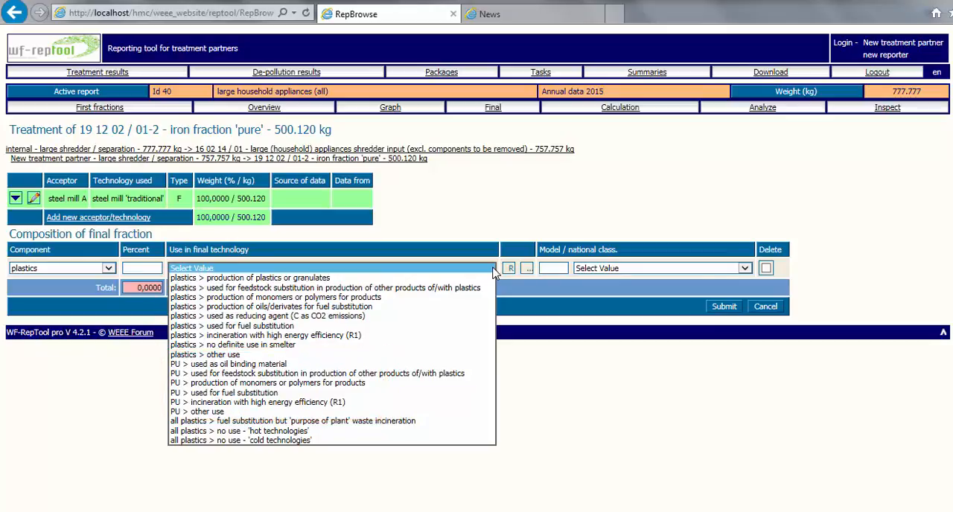
click(109, 267)
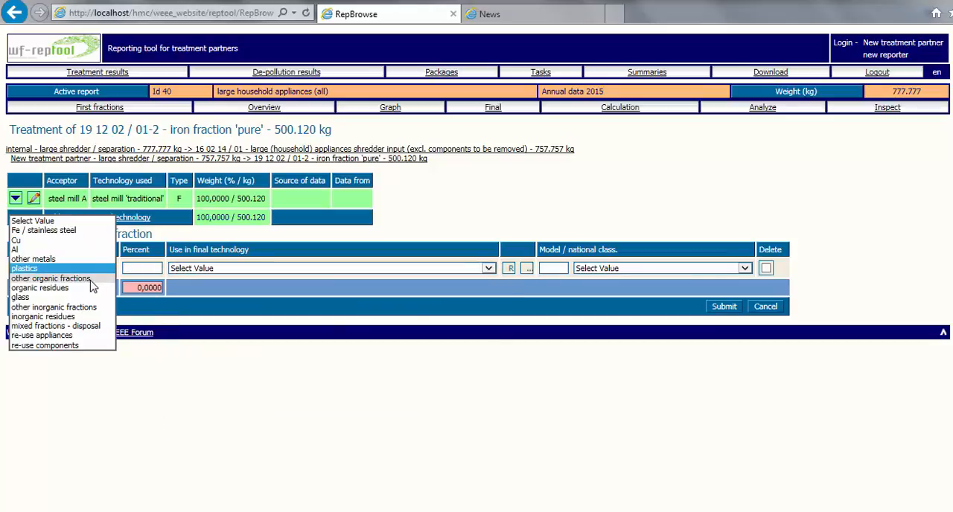
click(95, 281)
click(384, 268)
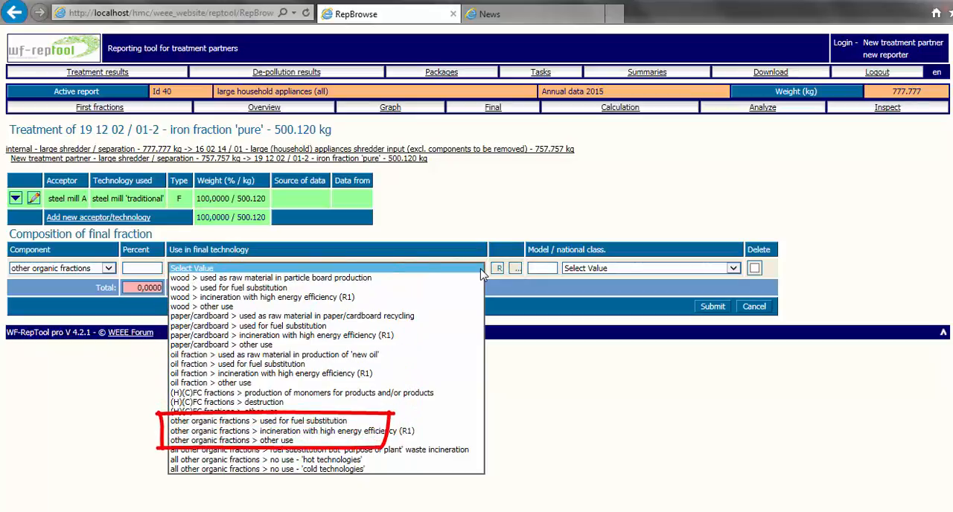
- Switch the component to organic residues and to glass, and examine the final technology uses offered for glass
click(109, 268)
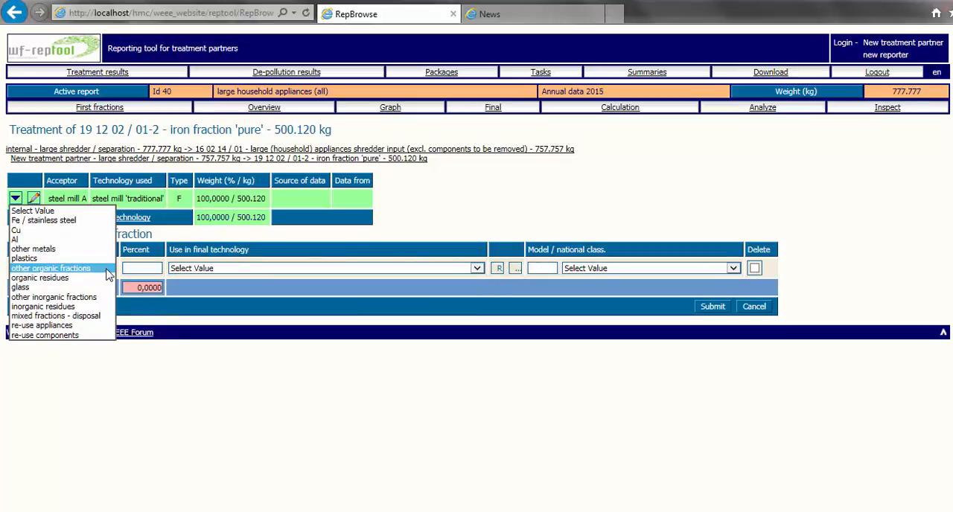
click(88, 277)
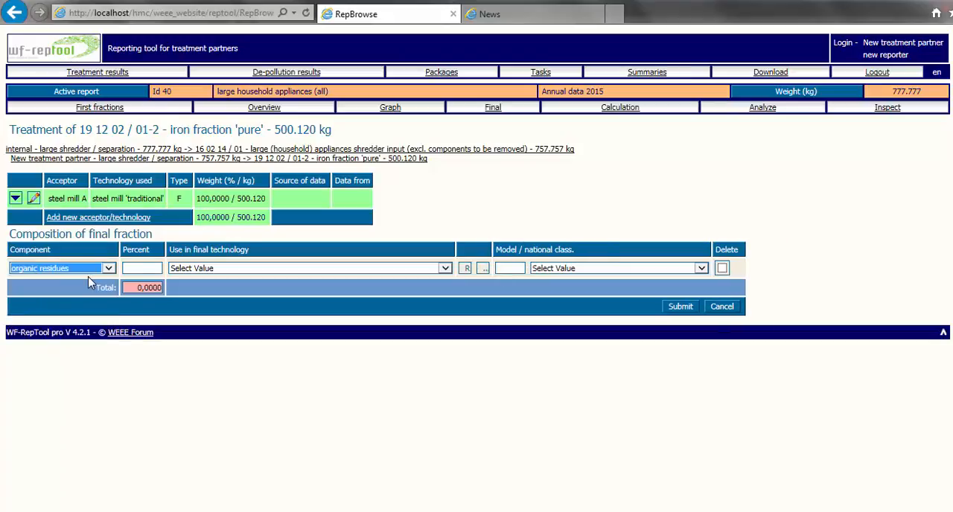
click(109, 268)
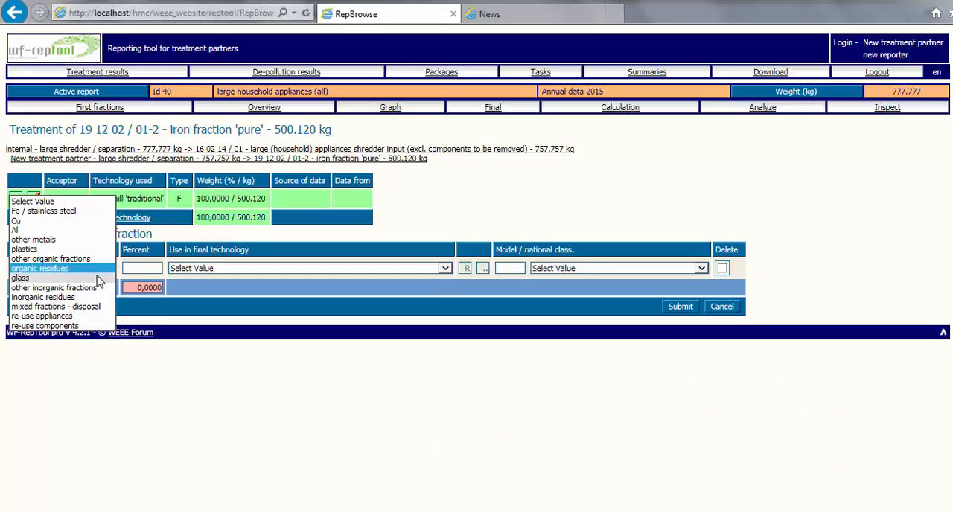
click(99, 278)
click(257, 268)
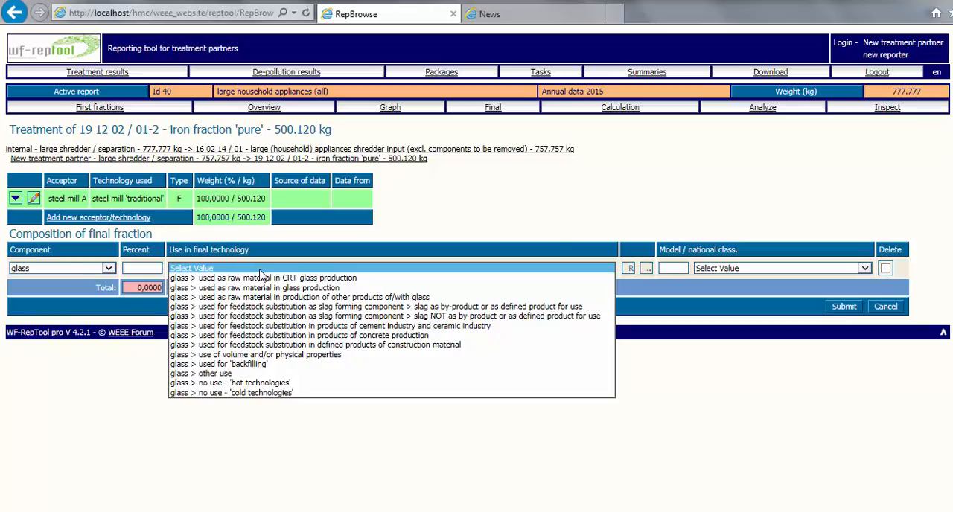
- Switch the component to other inorganic fractions and examine its final technology uses
click(71, 270)
click(69, 269)
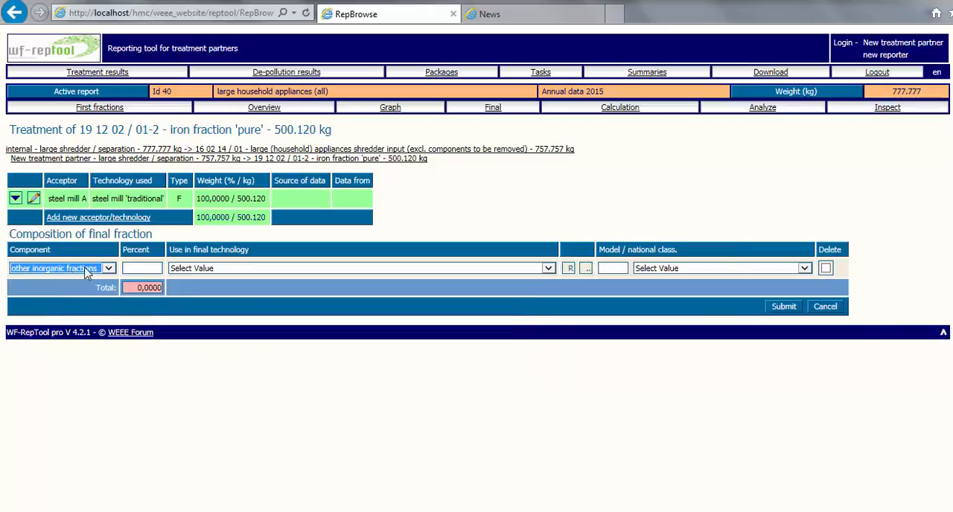
click(205, 271)
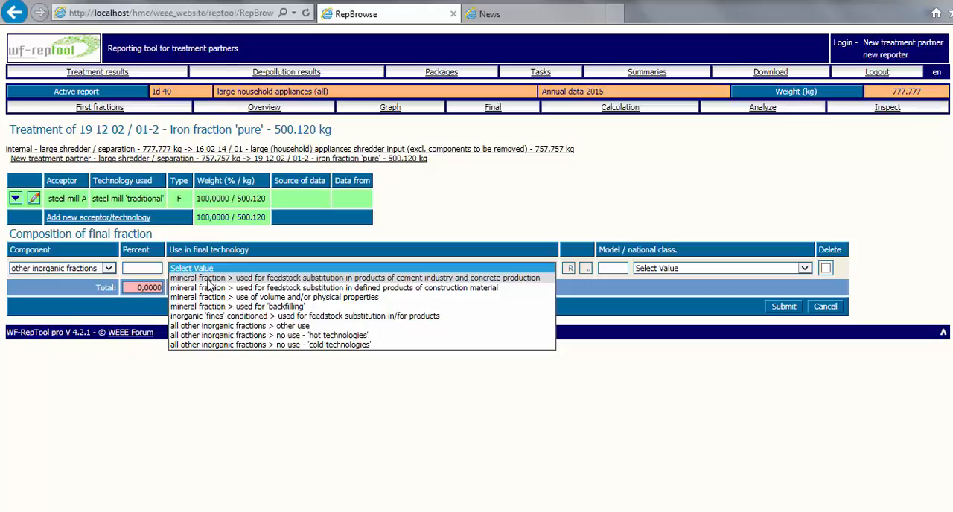
- Switch the component to inorganic residues and then to mixed fractions - disposal
click(105, 268)
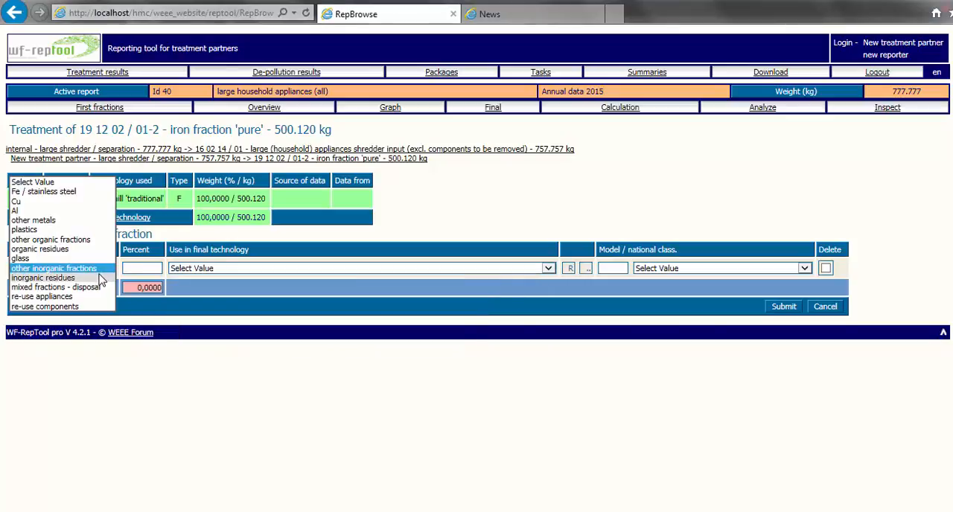
click(95, 278)
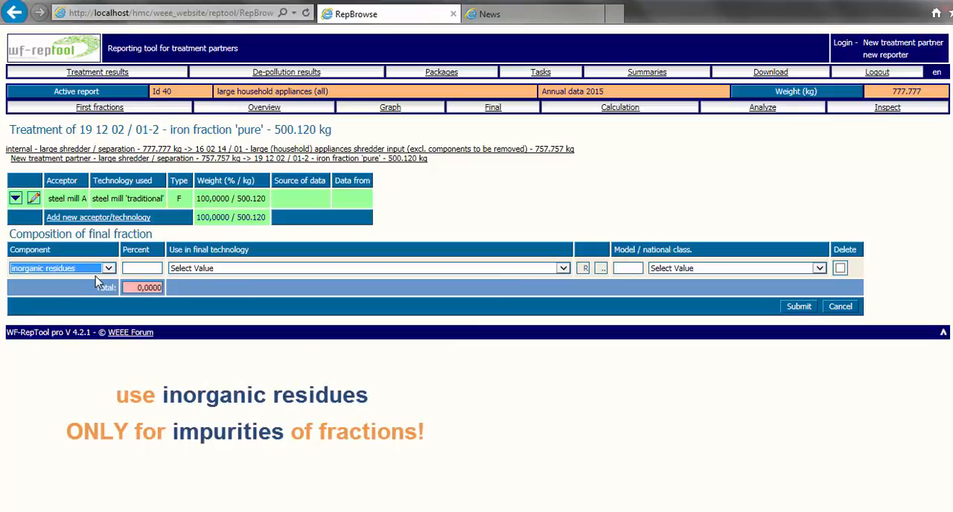
click(95, 273)
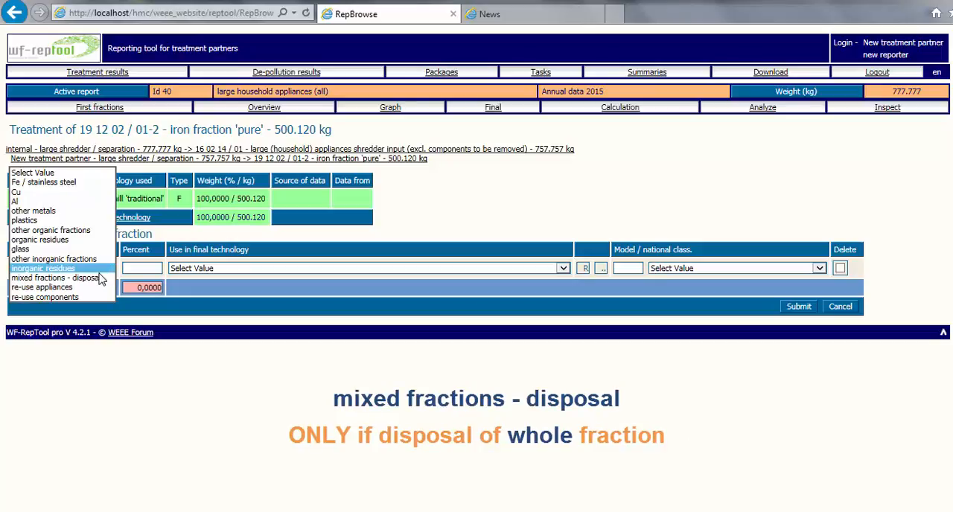
click(56, 277)
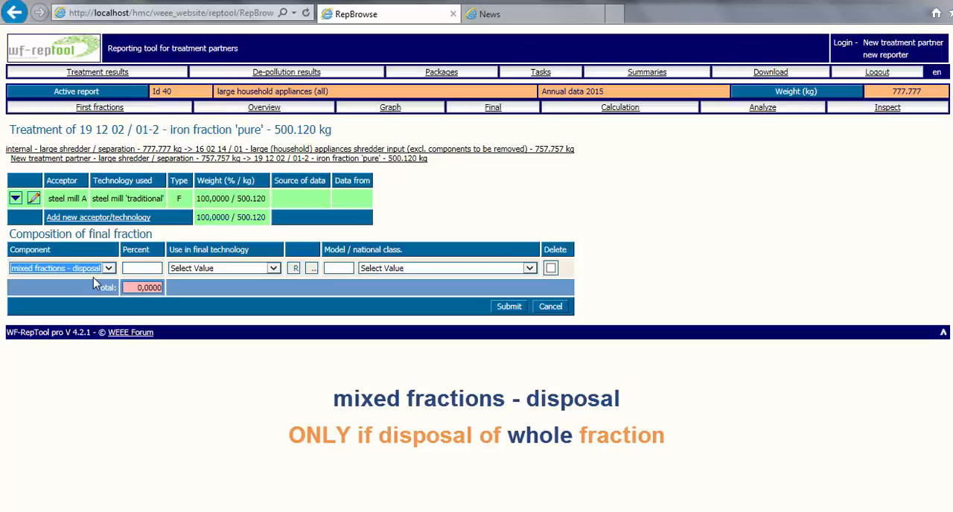
- Set the iron fraction's component to Fe / stainless steel at 100 percent and submit the composition
click(108, 269)
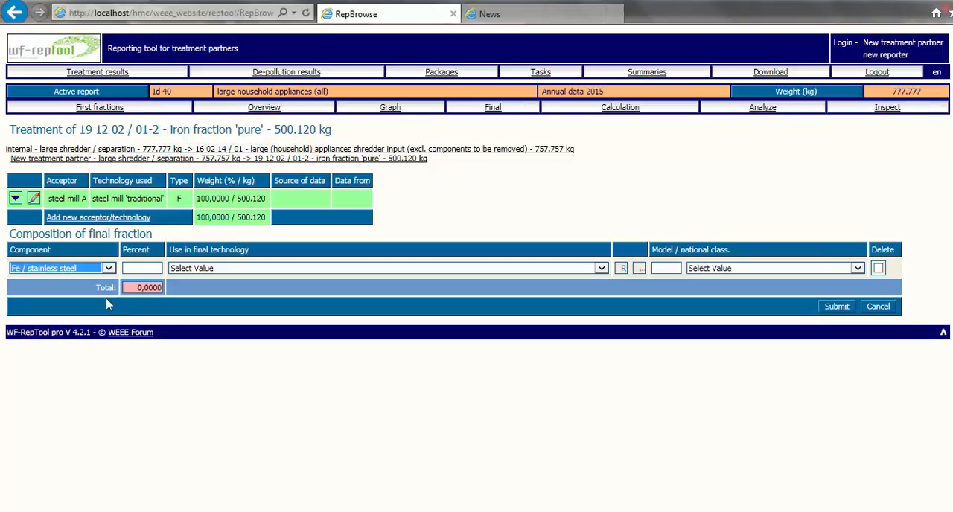
click(146, 268)
text(100)
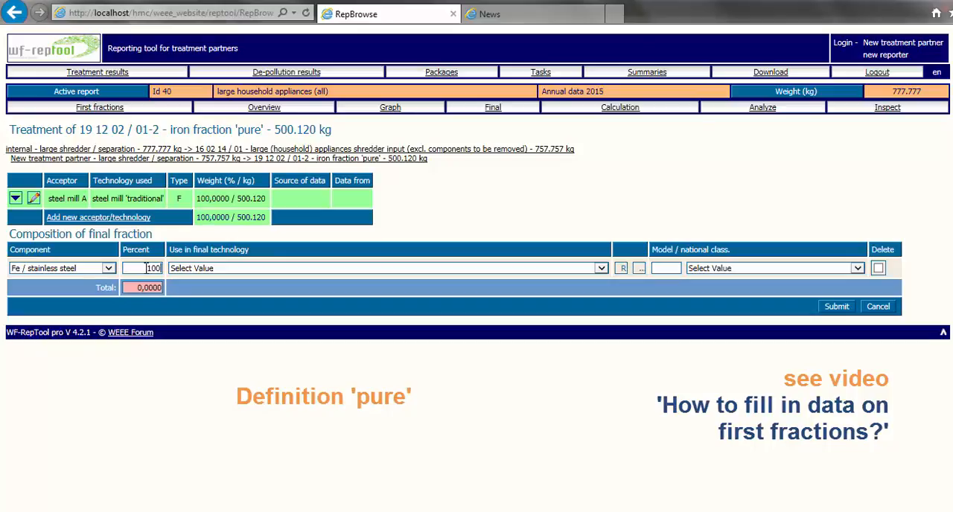
click(836, 307)
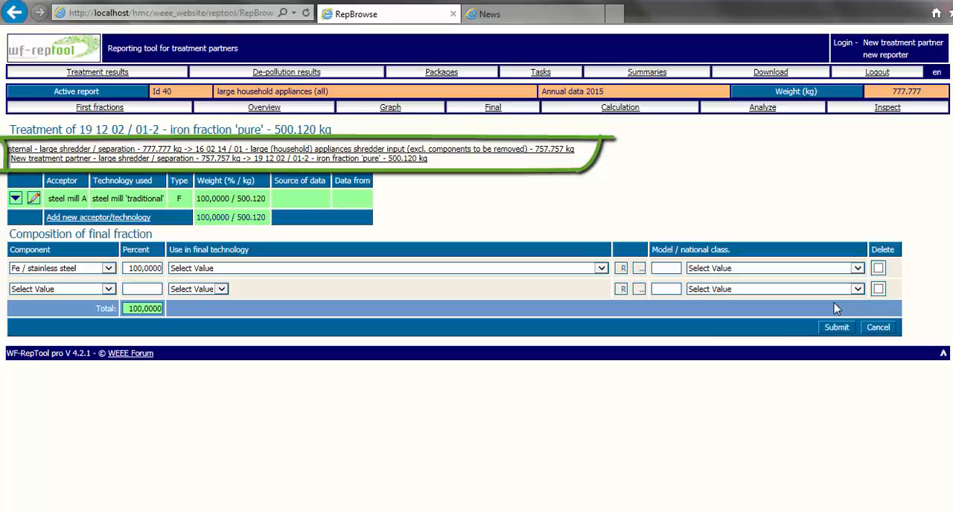
- Open the treatment of the motors - large fraction and submit Fe / stainless steel at 80 percent as its first component
click(344, 159)
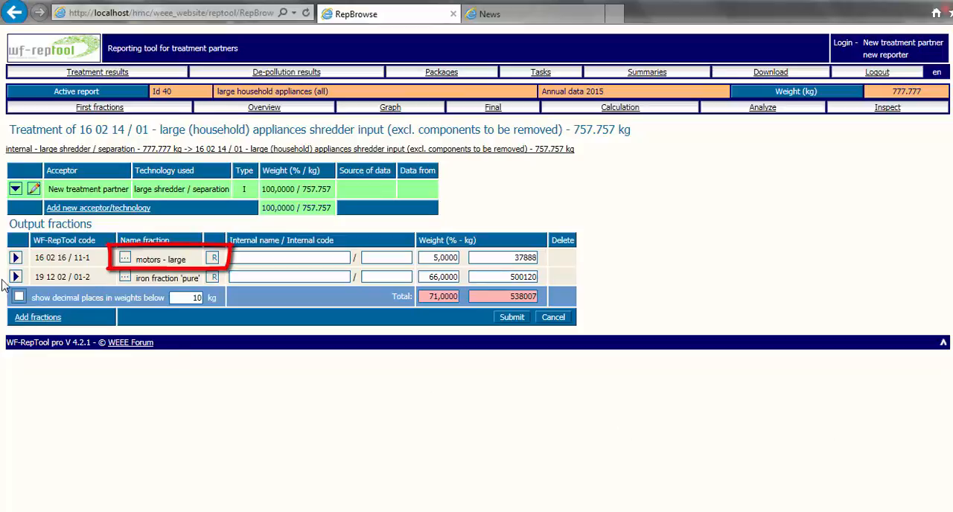
click(16, 258)
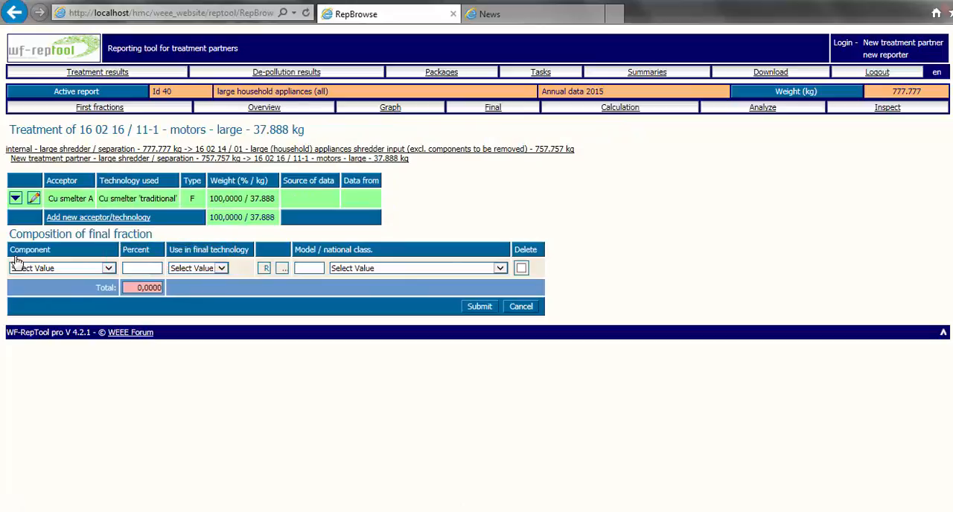
click(110, 268)
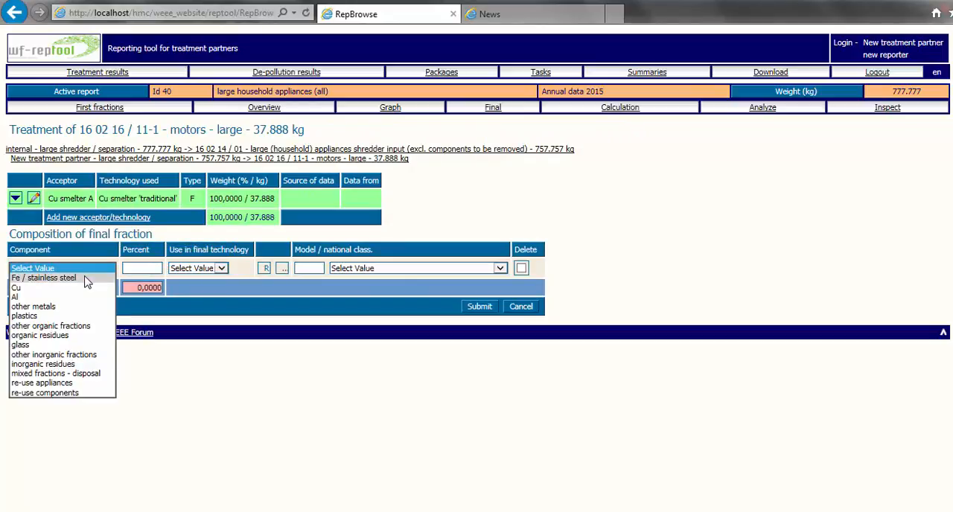
click(87, 279)
click(144, 268)
text(80)
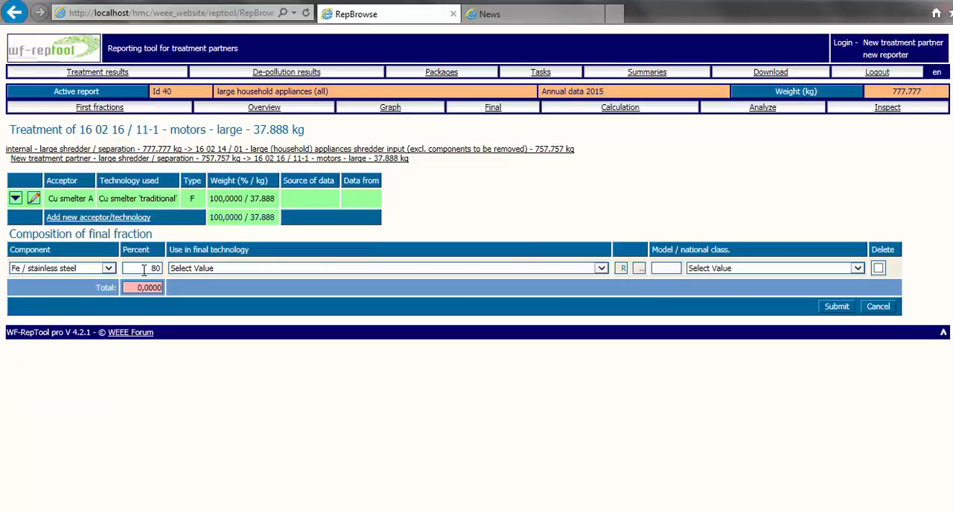
click(836, 307)
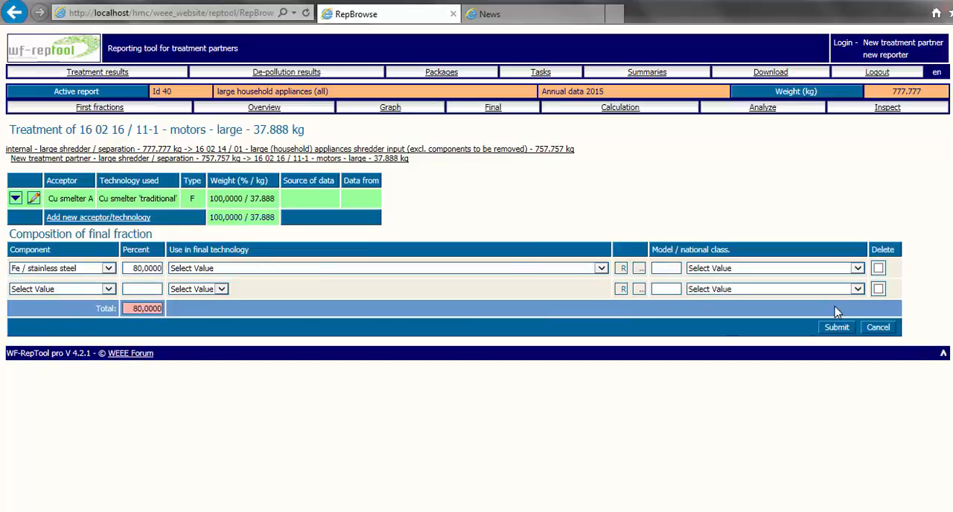
- Add Cu at 18 percent as the second component of the motors - large composition and submit it
click(108, 289)
click(83, 311)
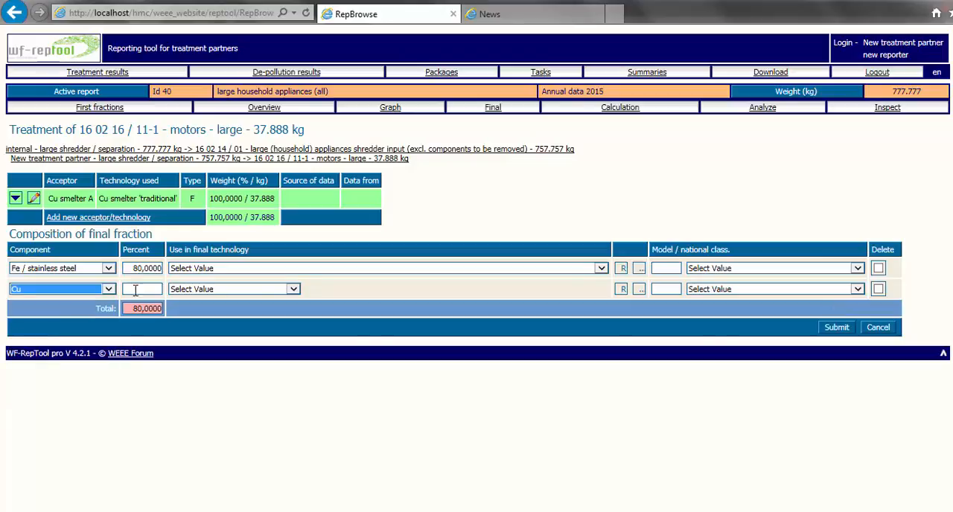
click(160, 288)
text(18)
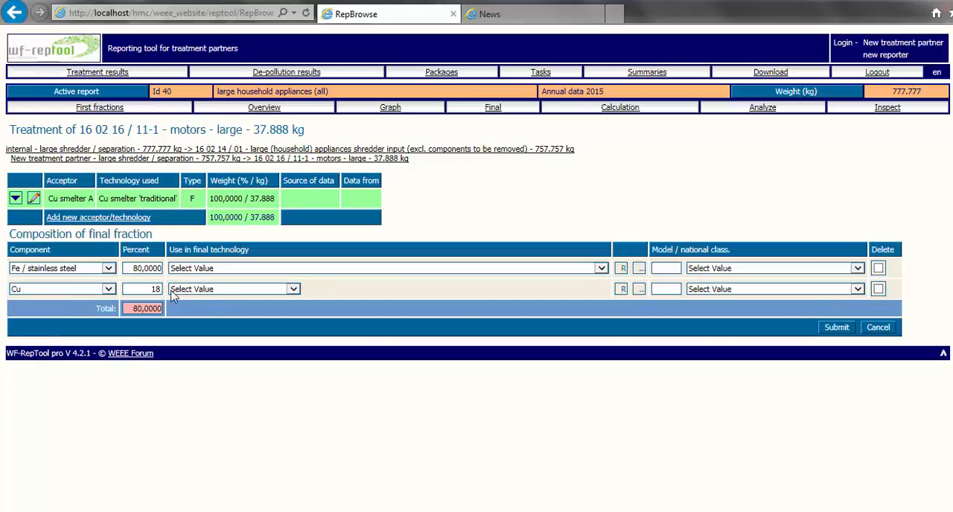
click(836, 327)
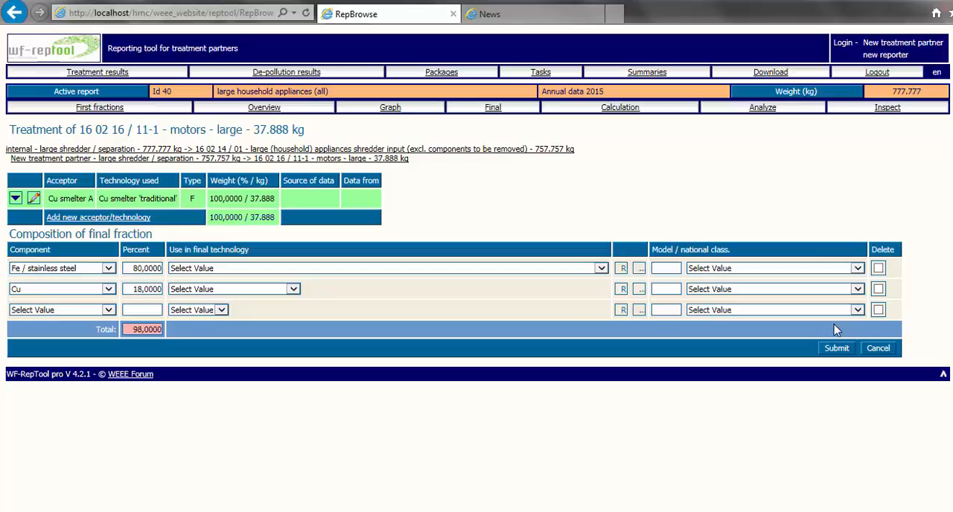
- Add organic residues at 2 percent as the third component of the motors - large composition and submit it
click(110, 312)
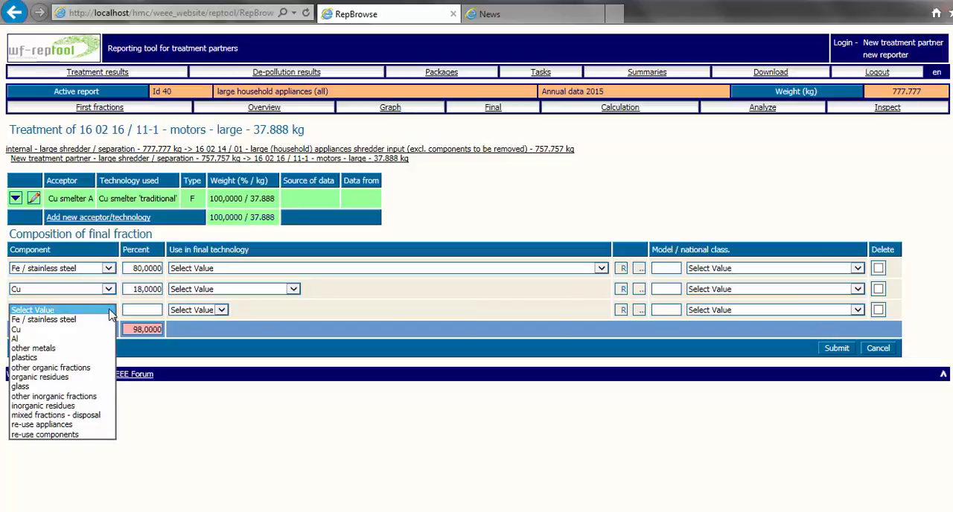
click(77, 377)
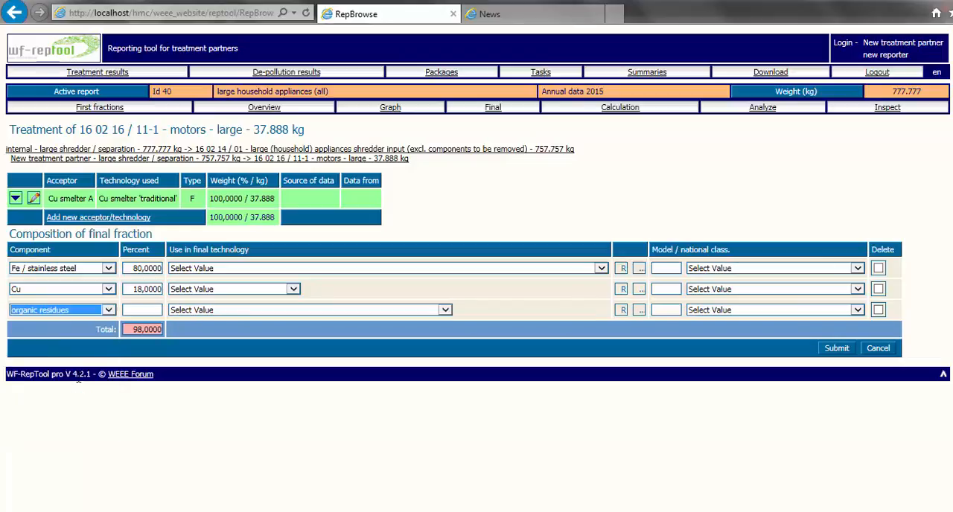
click(142, 311)
text(2)
click(836, 350)
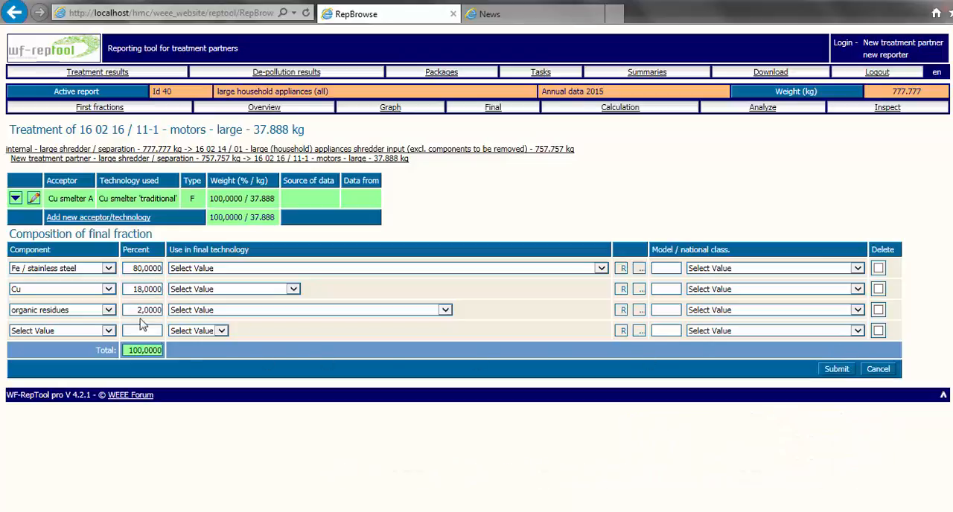
- Try an organic residues share of 1 percent in the composition, and restore the share to 2 percent
drag(125, 311, 165, 312)
text(1)
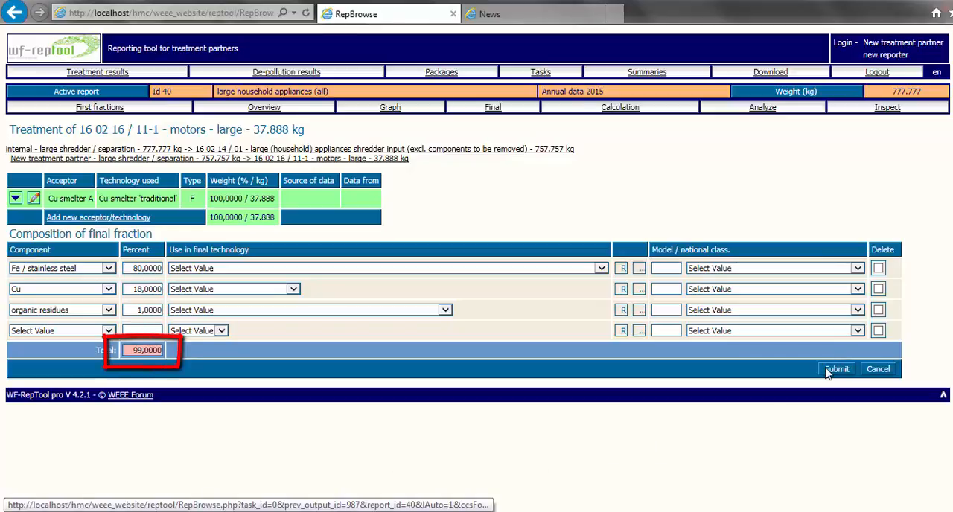
drag(134, 311, 169, 310)
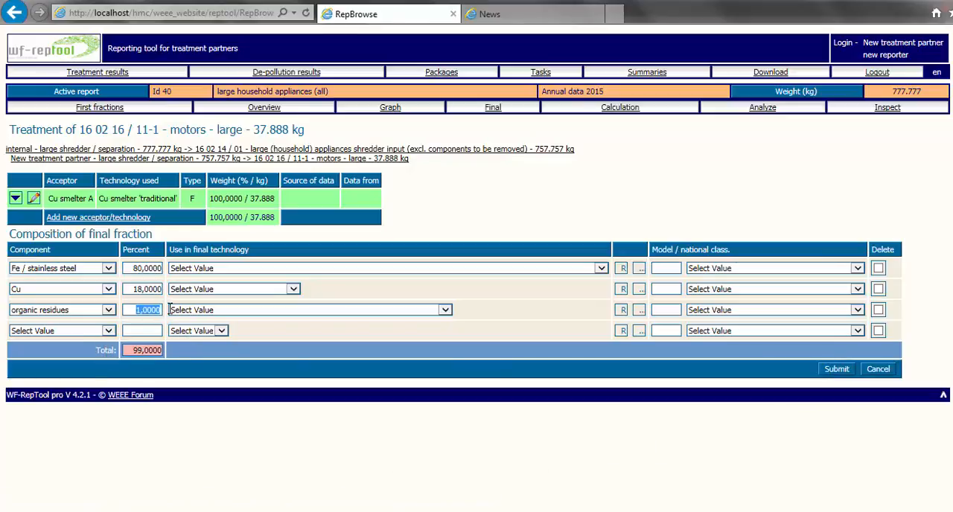
text(2)
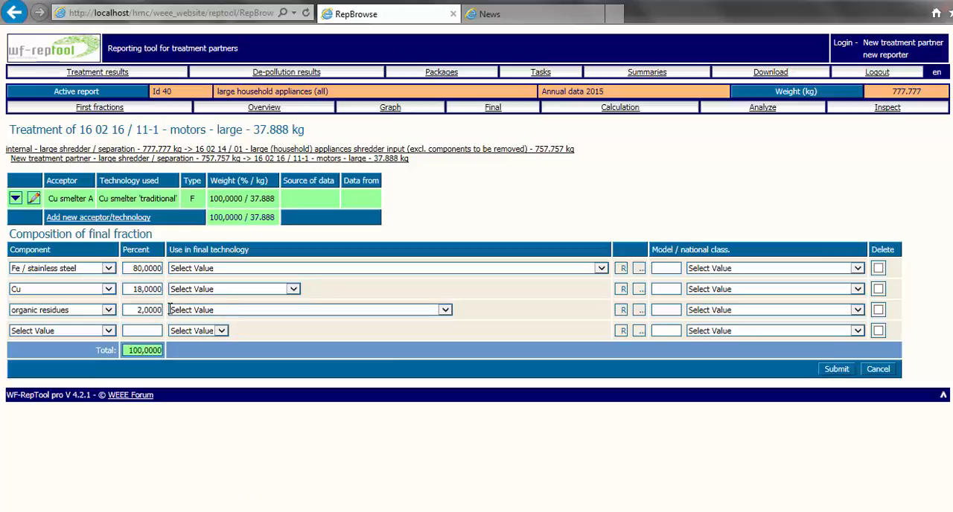